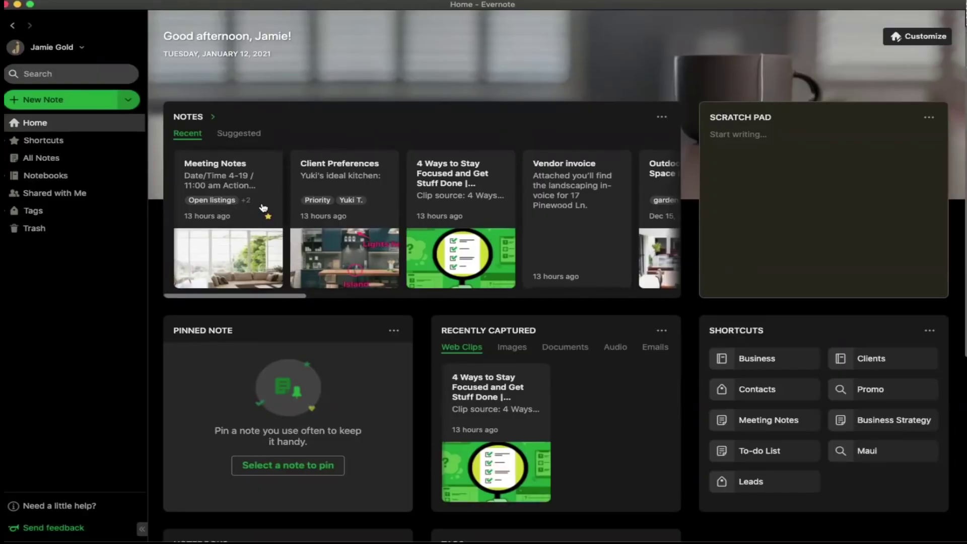
Switch the Home Notes widget from recent to suggested notes.
{"action": "scroll", "coordinate": [457, 216], "scroll_direction": "right", "scroll_amount": 3}
{"action": "scroll", "coordinate": [354, 207], "scroll_direction": "left", "scroll_amount": 3}
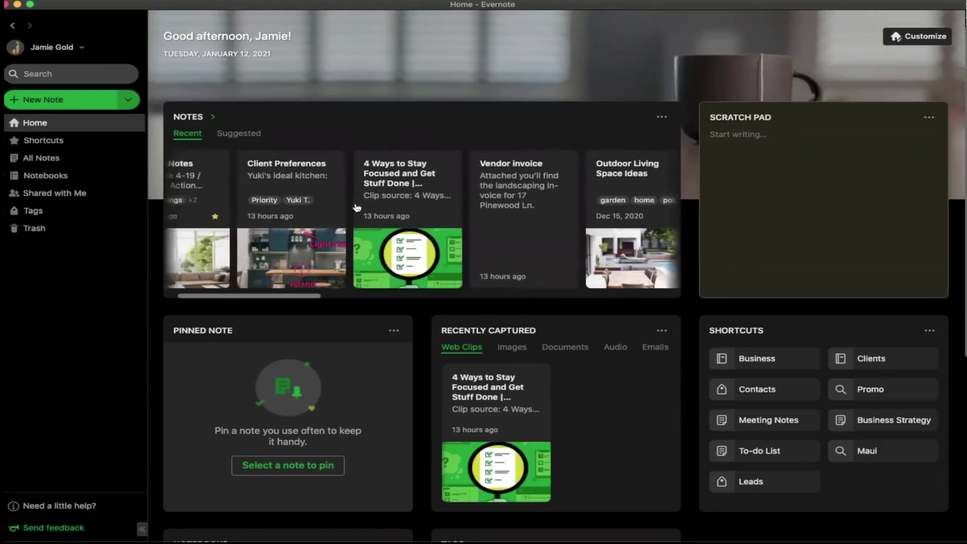
{"action": "left_click", "coordinate": [239, 134]}
Browse the suggested notes carousel, then open the full All Notes list.
{"action": "scroll", "coordinate": [496, 194], "scroll_direction": "right", "scroll_amount": 3}
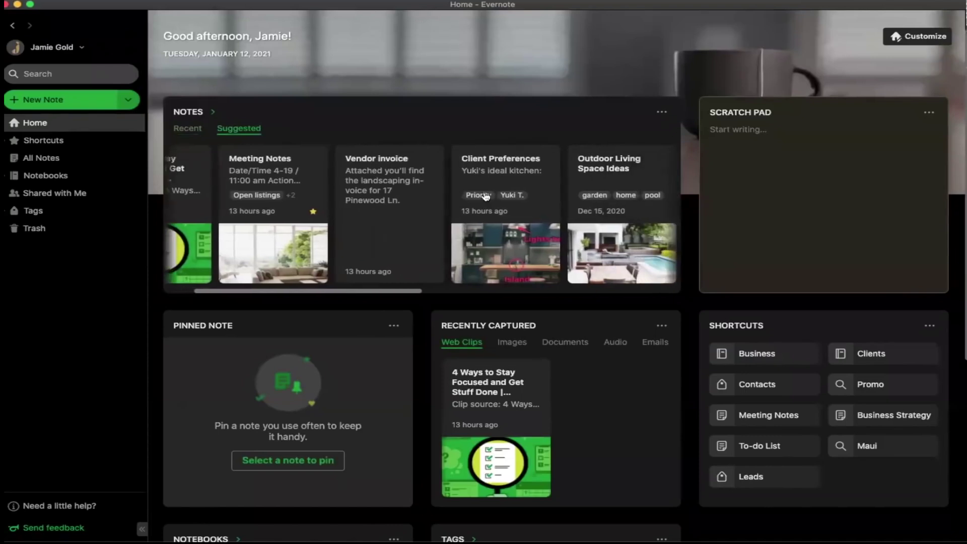
{"action": "scroll", "coordinate": [486, 197], "scroll_direction": "right", "scroll_amount": 1}
{"action": "scroll", "coordinate": [375, 181], "scroll_direction": "left", "scroll_amount": 3}
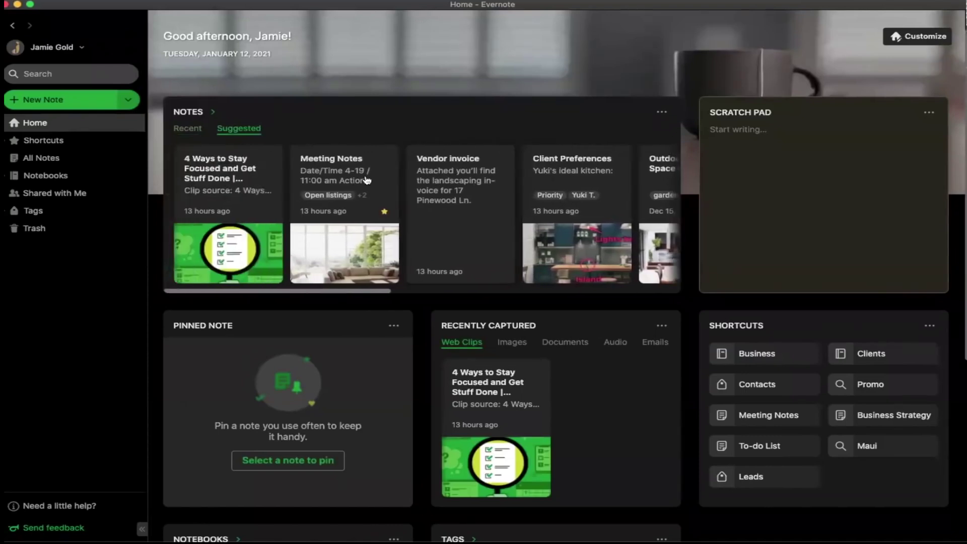
{"action": "left_click", "coordinate": [215, 117]}
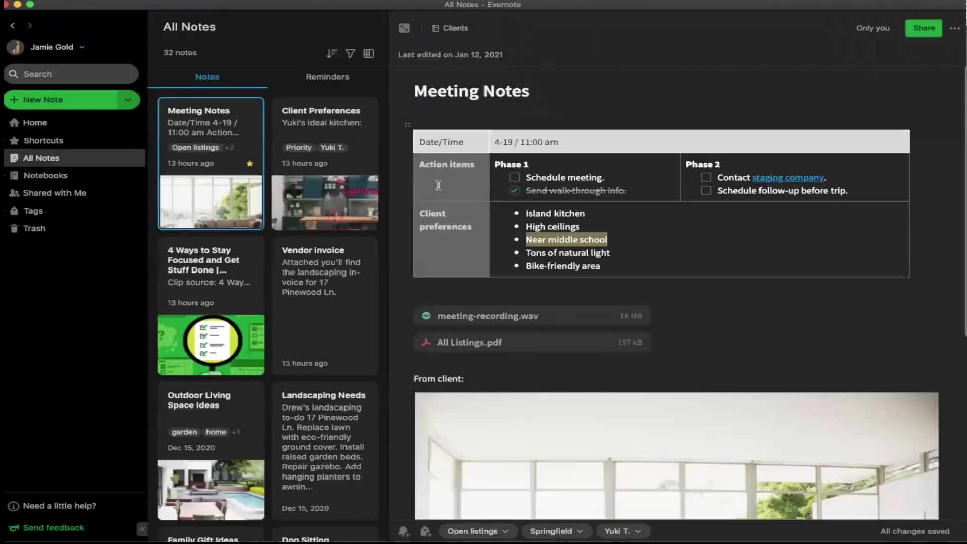
Go back from All Notes to the Home dashboard.
{"action": "left_click", "coordinate": [35, 123]}
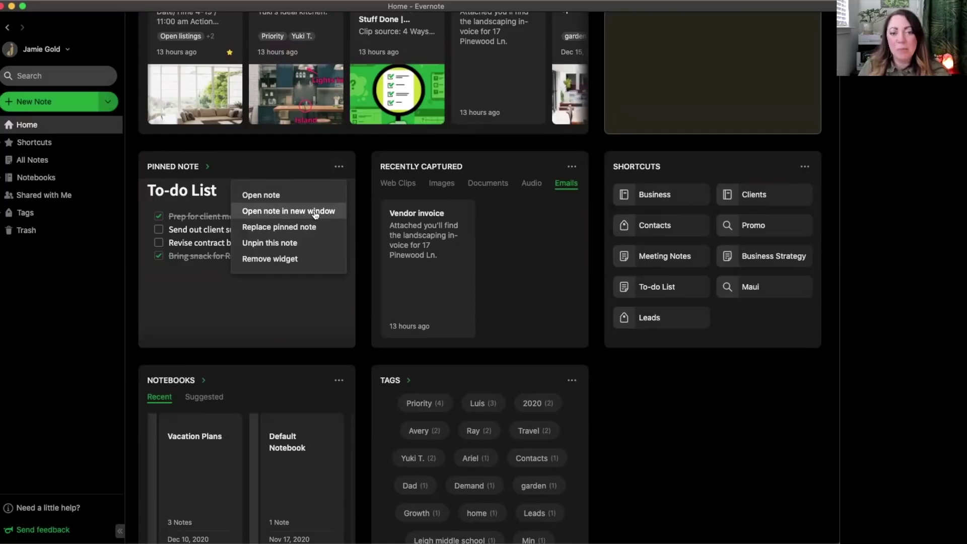
Open the pinned To-do List note, then filter Recently Captured through Images, Audio and Emails.
{"action": "left_click", "coordinate": [261, 195]}
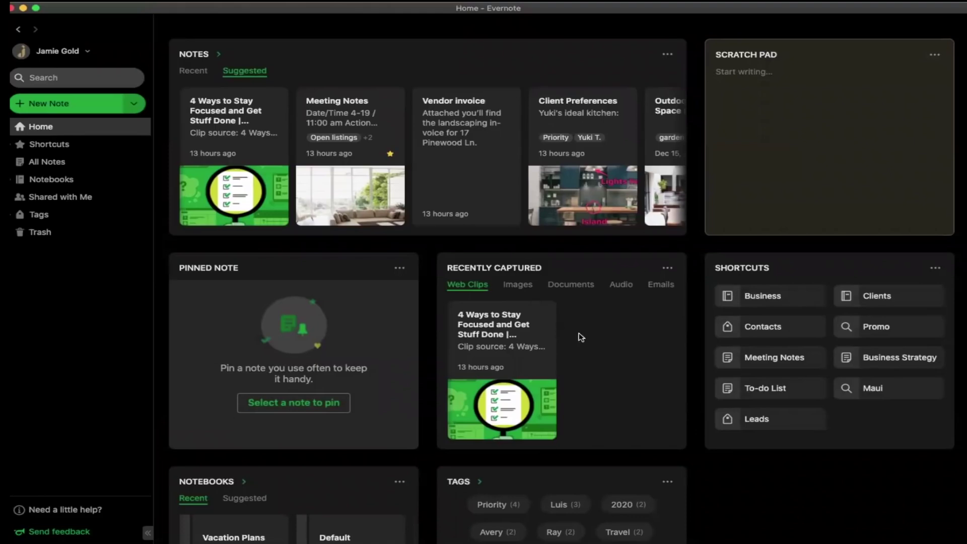
{"action": "left_click", "coordinate": [518, 285]}
{"action": "left_click", "coordinate": [621, 285]}
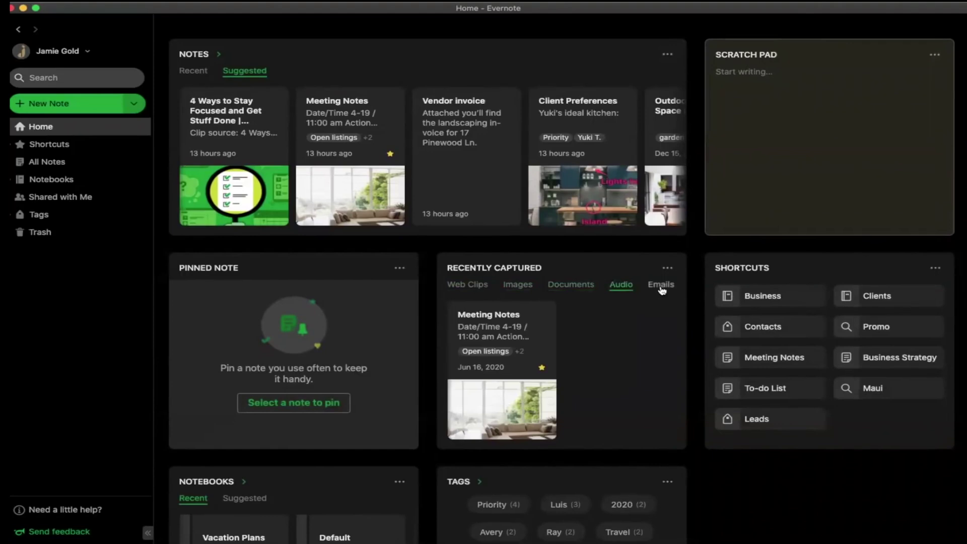
{"action": "left_click", "coordinate": [660, 288]}
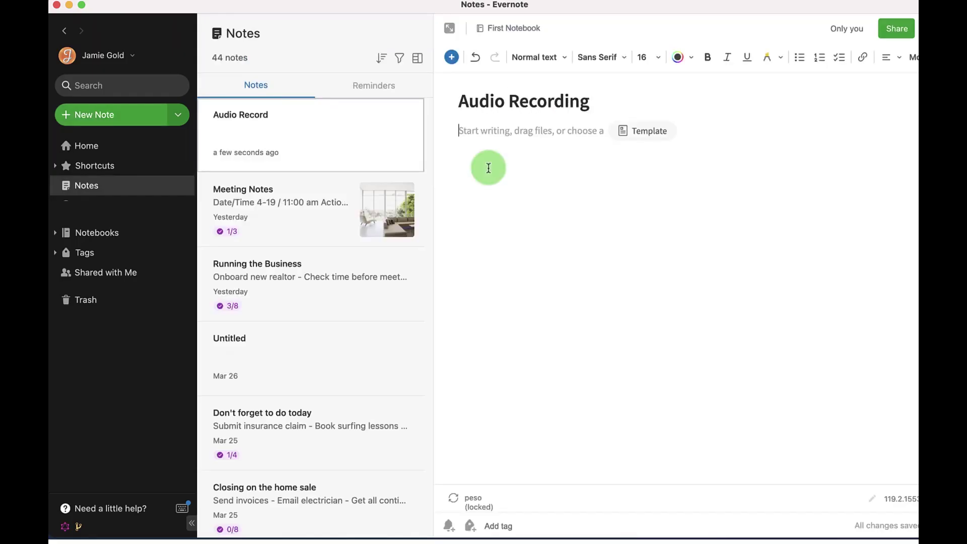
Record a short audio clip into the Audio Recording note.
{"action": "left_click", "coordinate": [451, 57]}
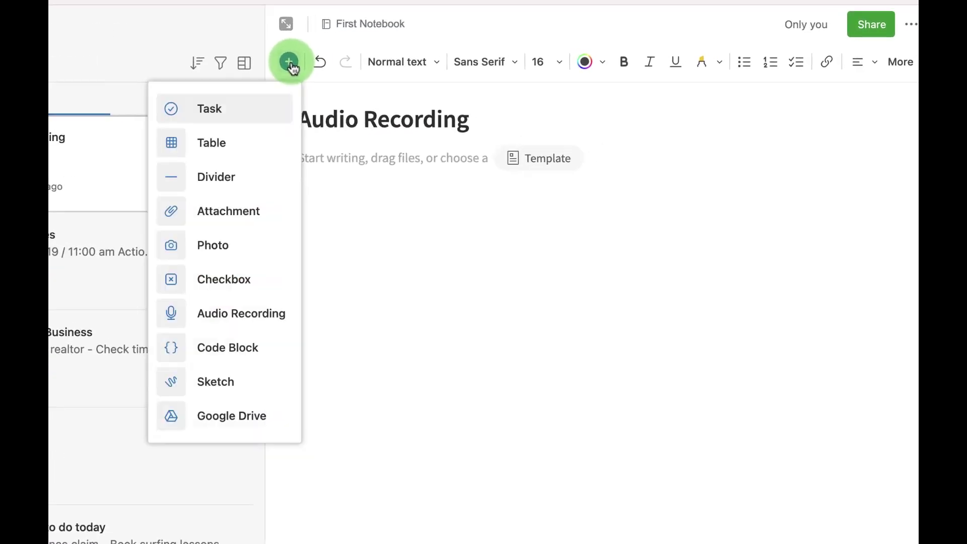
{"action": "left_click", "coordinate": [246, 320]}
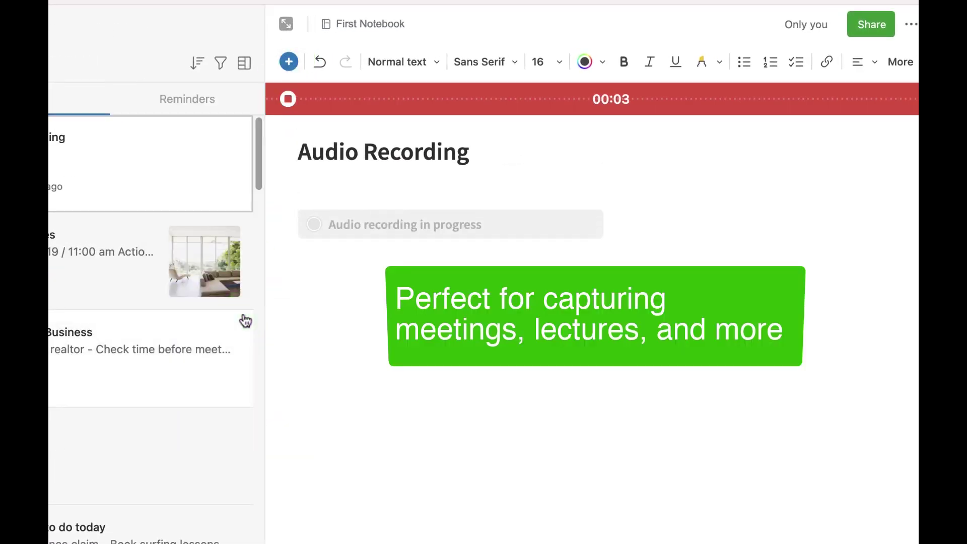
{"action": "left_click", "coordinate": [288, 99]}
{"action": "left_click", "coordinate": [344, 275]}
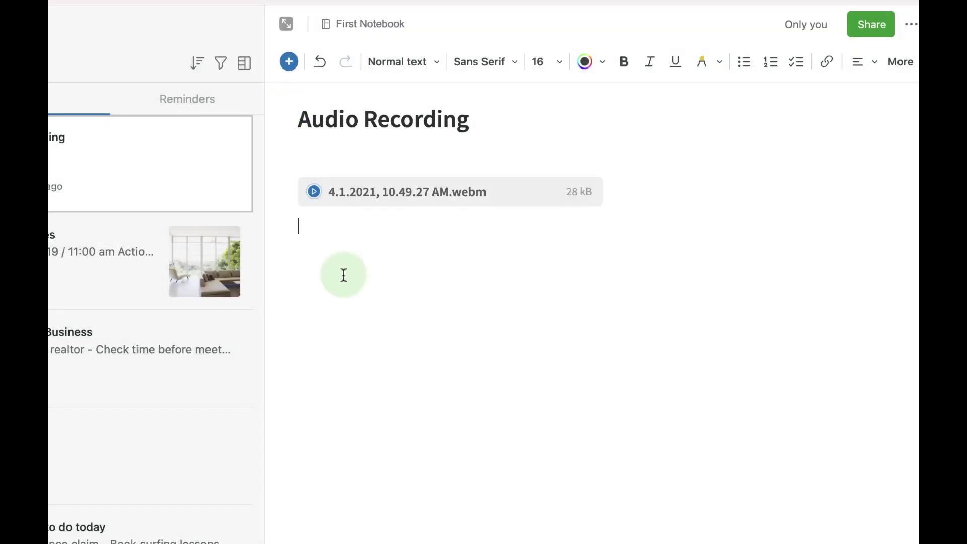
Rename the recorded audio attachment to Evernote.webm.
{"action": "left_click", "coordinate": [415, 201]}
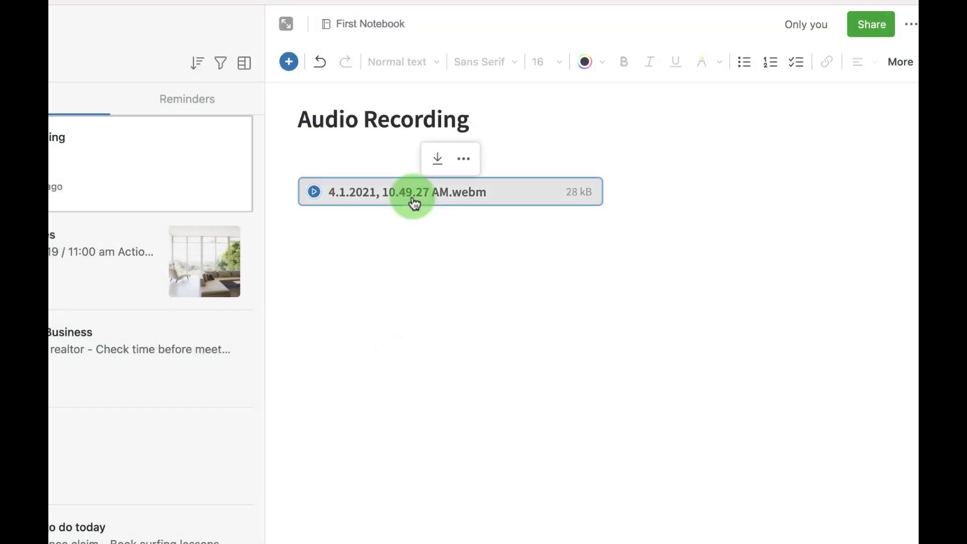
{"action": "left_click", "coordinate": [463, 160]}
{"action": "left_click", "coordinate": [505, 223]}
{"action": "type", "text": "E"}
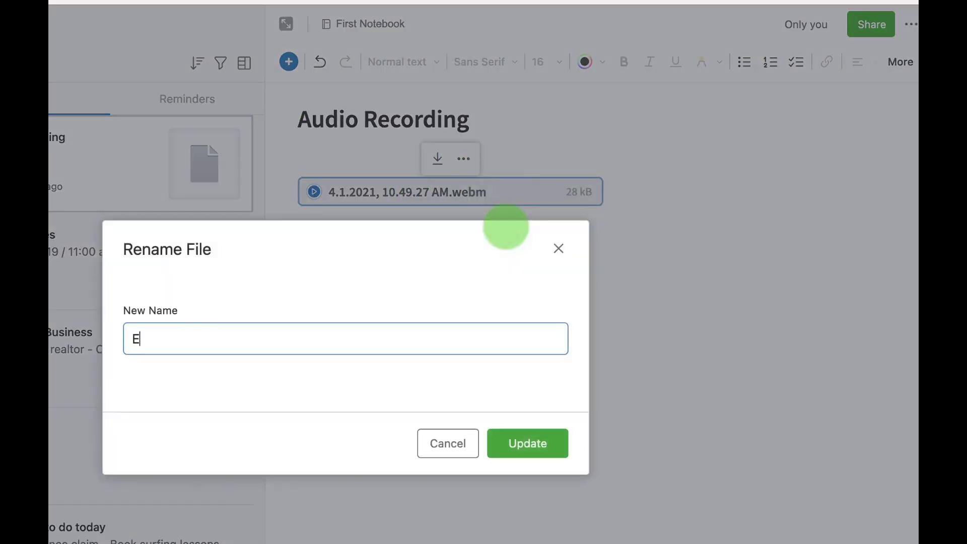
{"action": "left_click", "coordinate": [559, 438]}
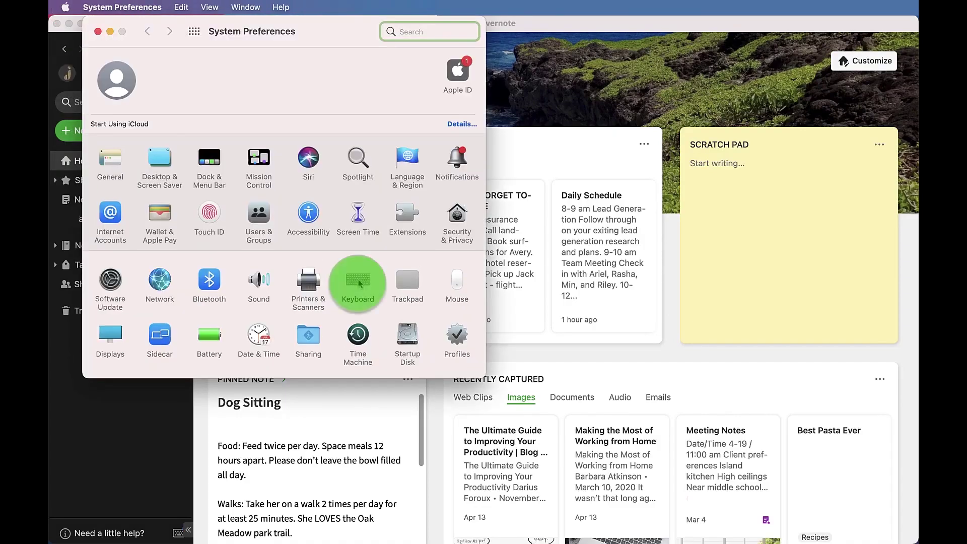
Turn Dictation on in Keyboard settings, then create a new blank Evernote note.
{"action": "left_click", "coordinate": [379, 69]}
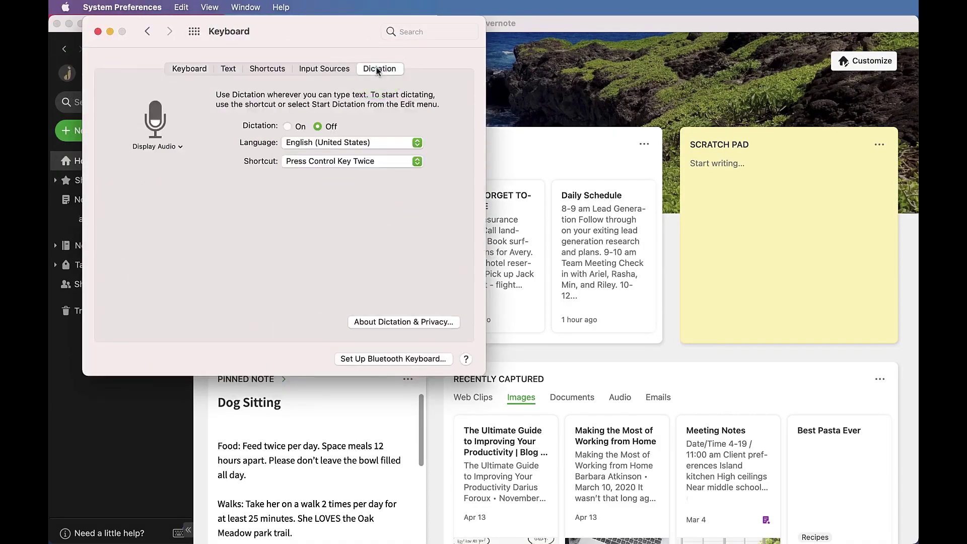
{"action": "left_click", "coordinate": [288, 126]}
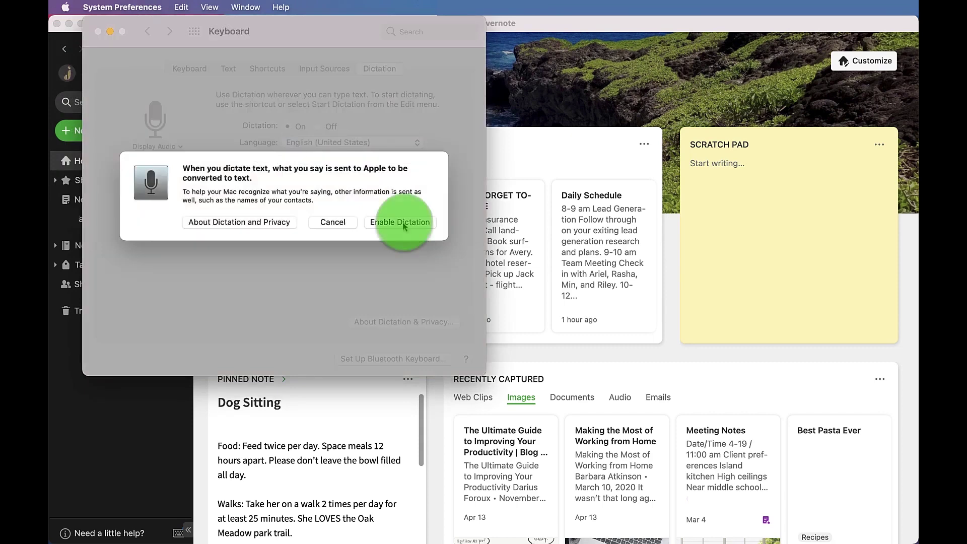
{"action": "left_click", "coordinate": [403, 223]}
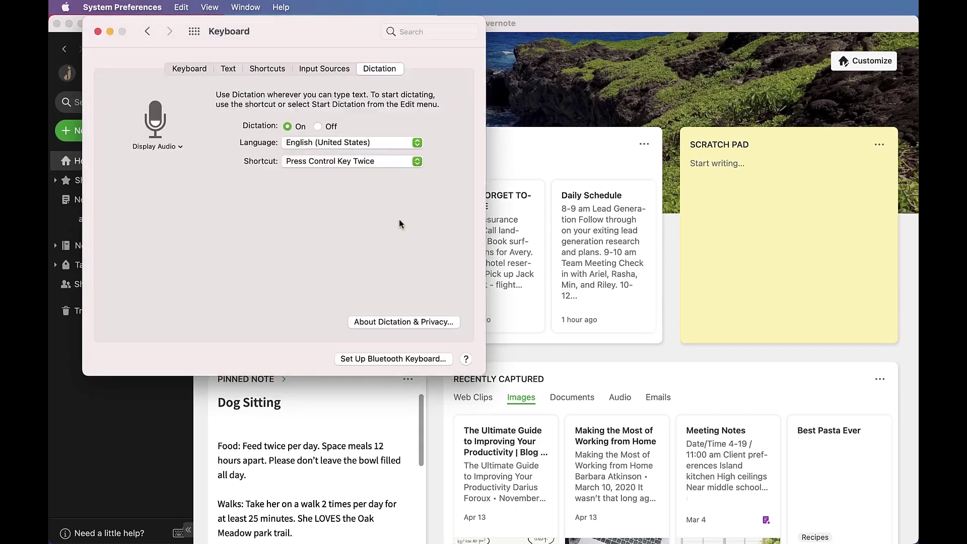
{"action": "left_click", "coordinate": [74, 38]}
{"action": "left_click", "coordinate": [104, 135]}
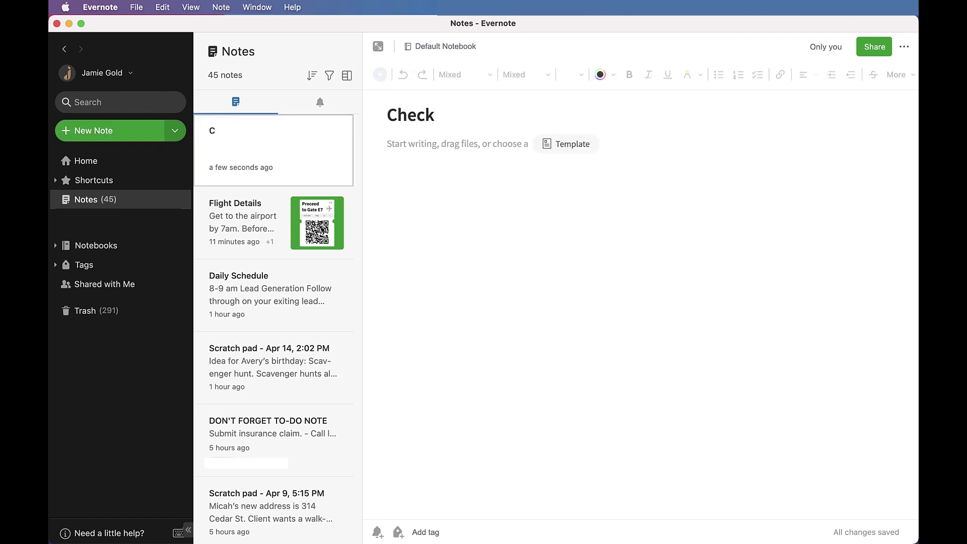
Start dictation and speak a line about answering emails, texts, calls and client questions.
{"action": "left_click", "coordinate": [170, 15]}
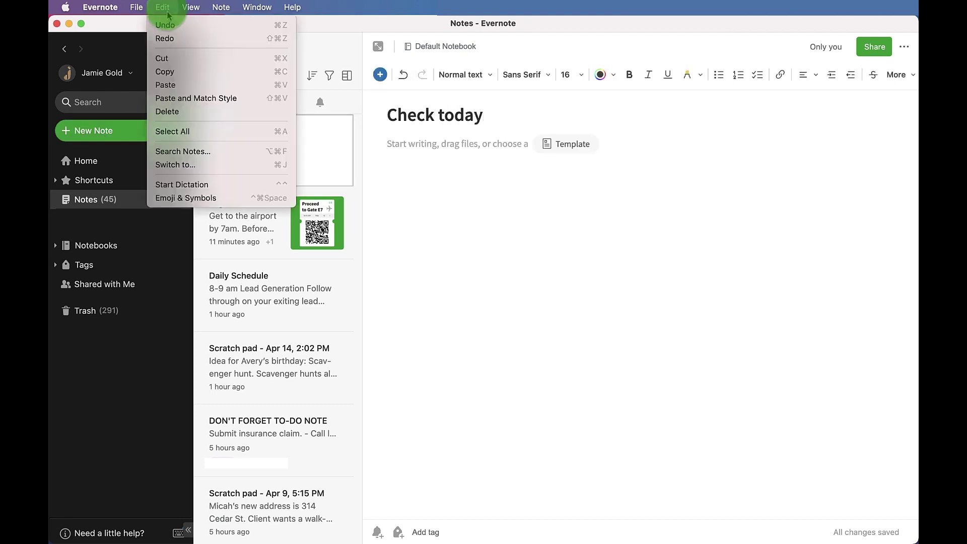
{"action": "left_click", "coordinate": [192, 185]}
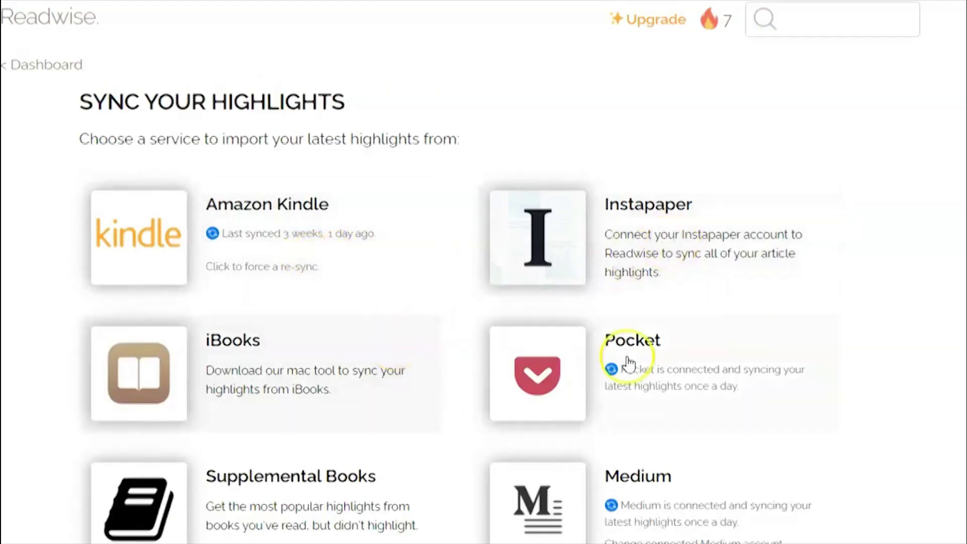
Scroll through Readwise's Sync Your Highlights sources such as Kindle, Instapaper, Pocket and Medium.
{"action": "scroll", "coordinate": [654, 403], "scroll_direction": "down", "scroll_amount": 5}
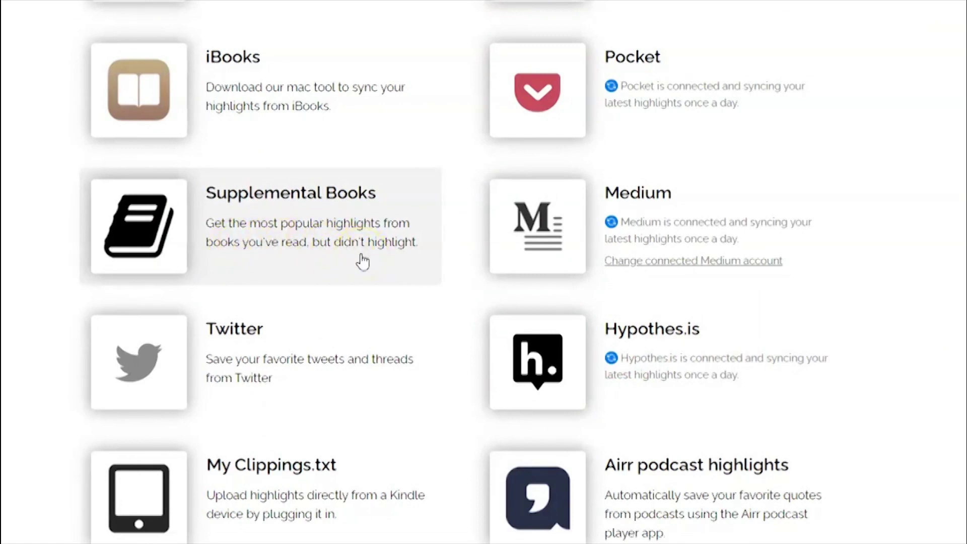
{"action": "scroll", "coordinate": [308, 358], "scroll_direction": "down", "scroll_amount": 4}
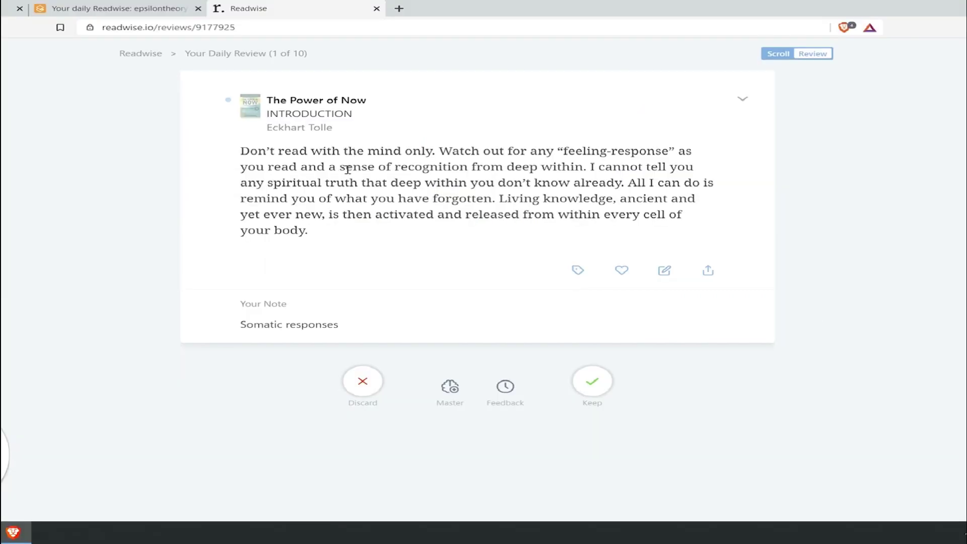
Advance to the second Daily Review highlight, then return to The Power of Now one.
{"action": "key", "text": "Right"}
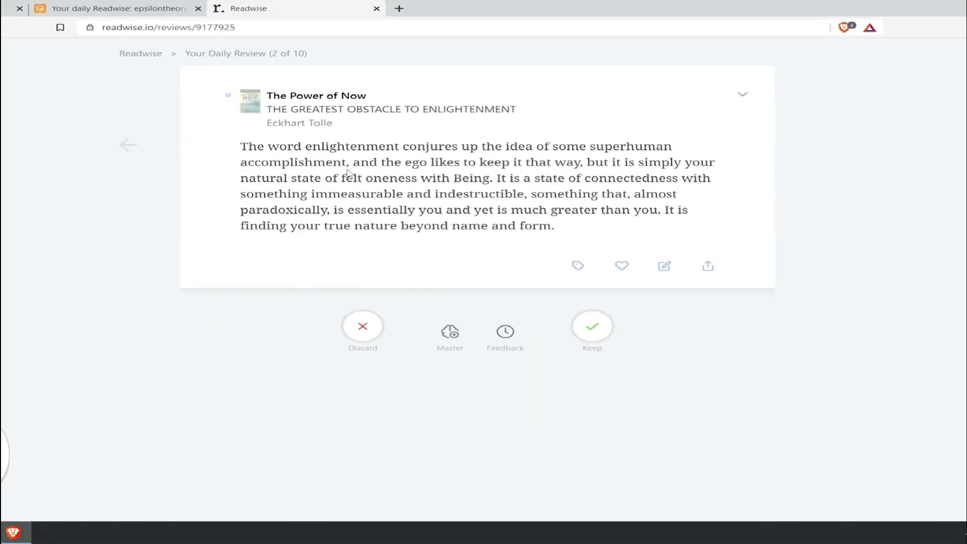
{"action": "key", "text": "Left"}
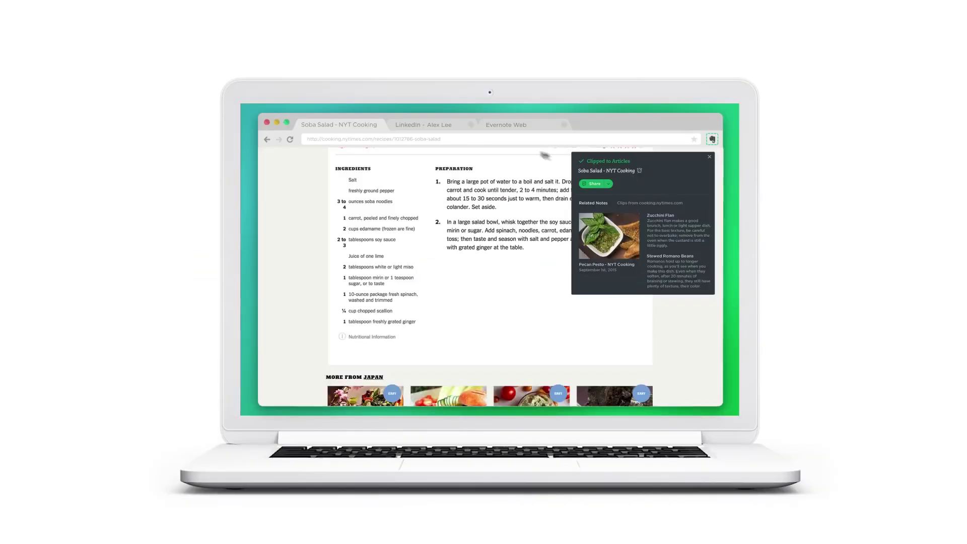
Clip the LinkedIn profile without its Summary into Contacts and open the saved note.
{"action": "left_click", "coordinate": [427, 126]}
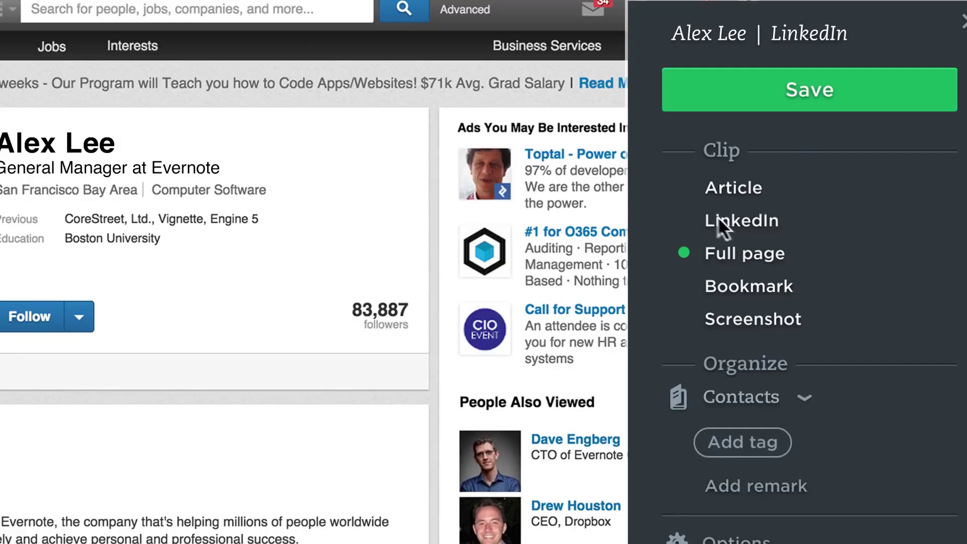
{"action": "left_click", "coordinate": [740, 224]}
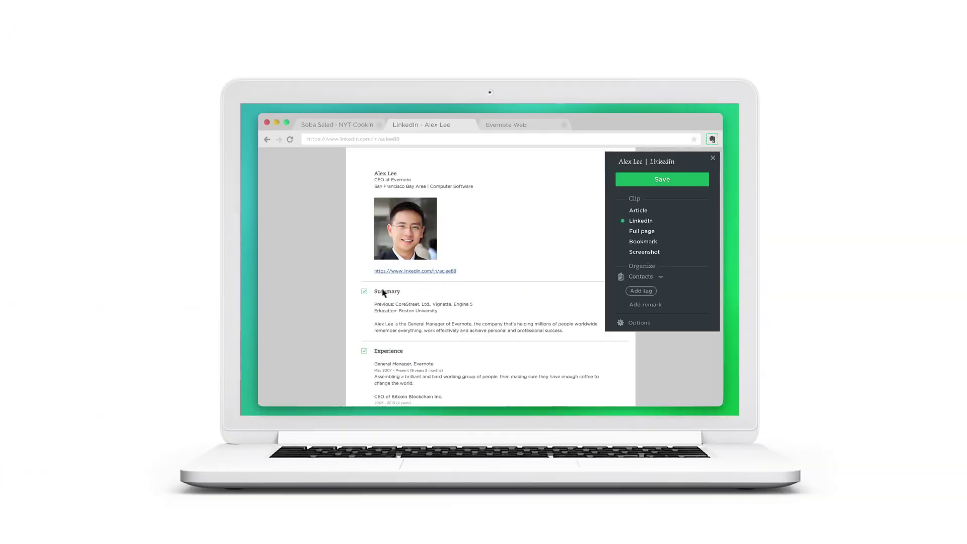
{"action": "left_click", "coordinate": [364, 292]}
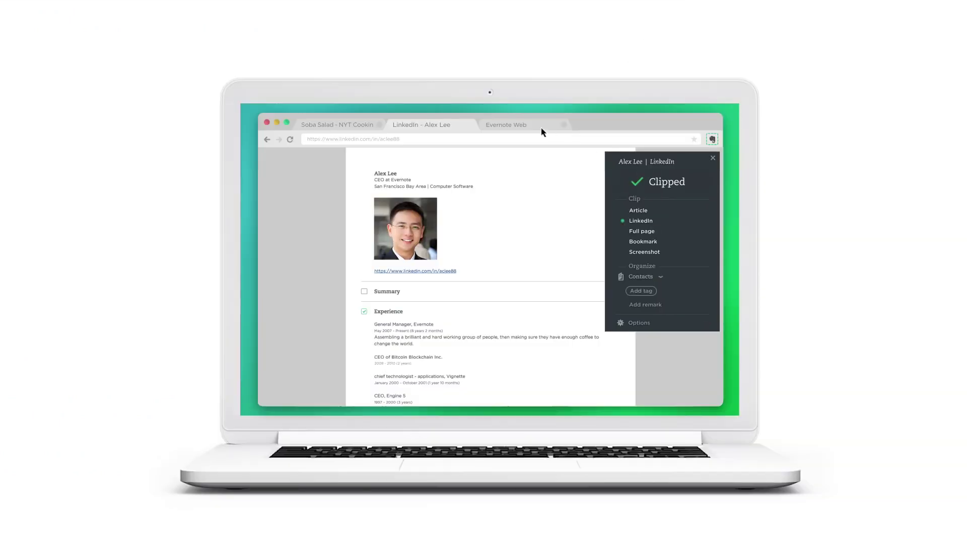
{"action": "left_click", "coordinate": [537, 128]}
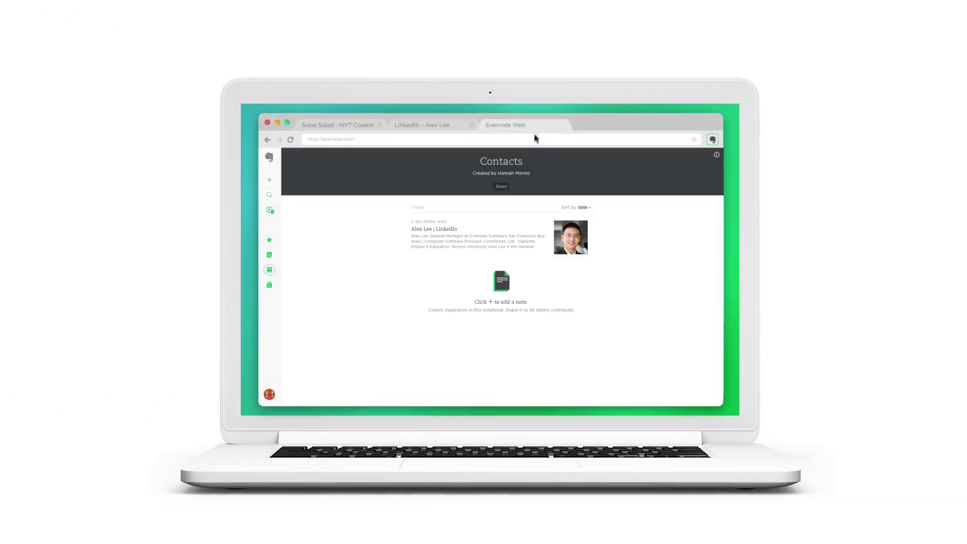
{"action": "left_click", "coordinate": [505, 238]}
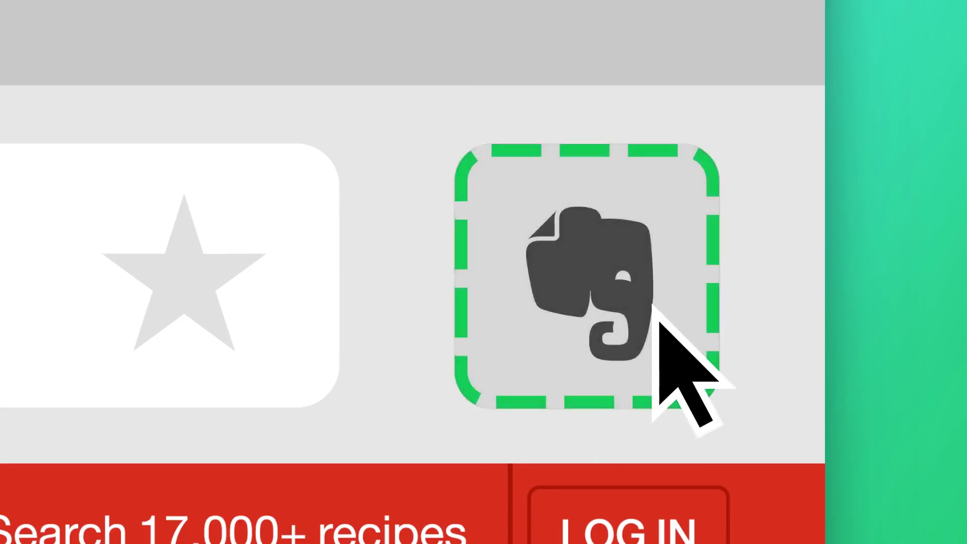
Save a screenshot clip of the Soba Salad ingredients area to Evernote.
{"action": "left_click", "coordinate": [692, 139]}
{"action": "left_click", "coordinate": [731, 463]}
{"action": "scroll", "coordinate": [433, 277], "scroll_direction": "down", "scroll_amount": 10}
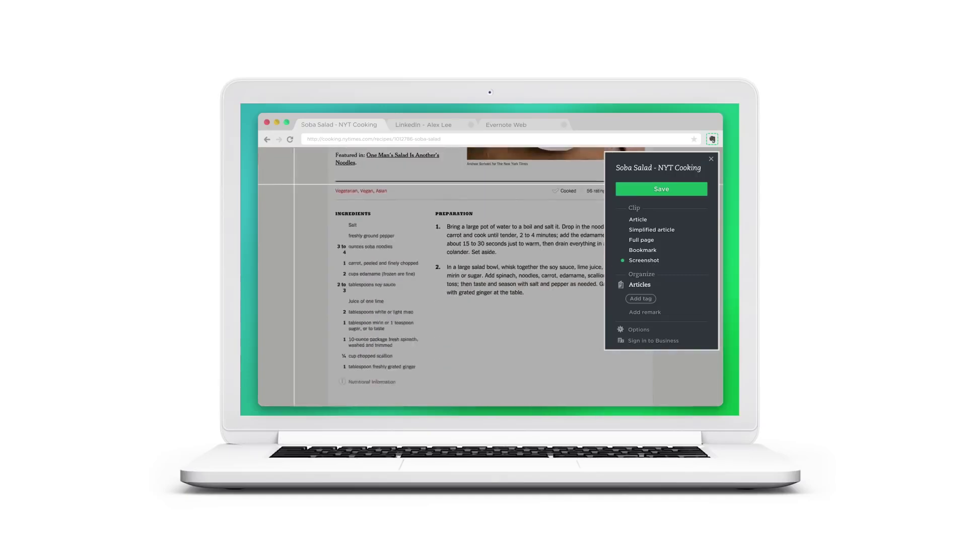
{"action": "left_click_drag", "start_coordinate": [335, 197], "coordinate": [540, 331]}
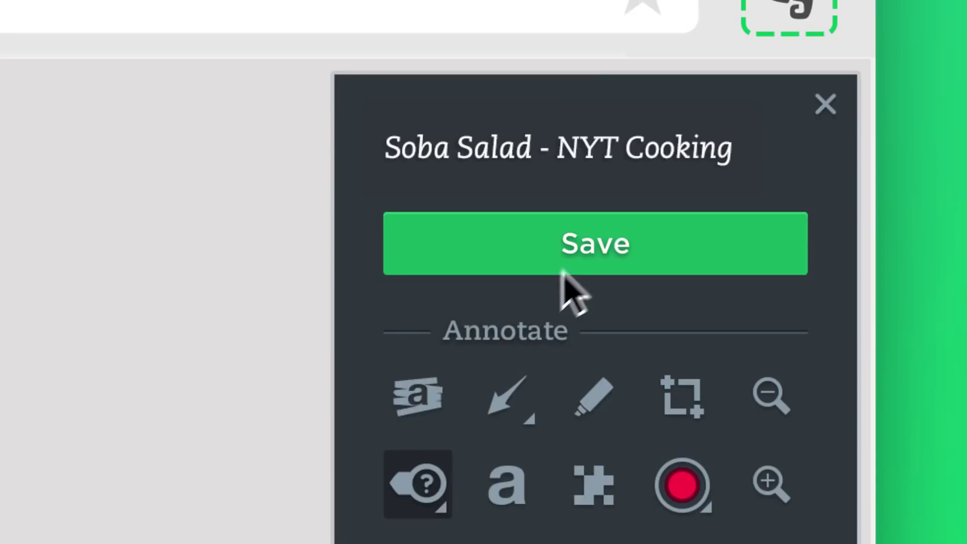
{"action": "left_click", "coordinate": [563, 271]}
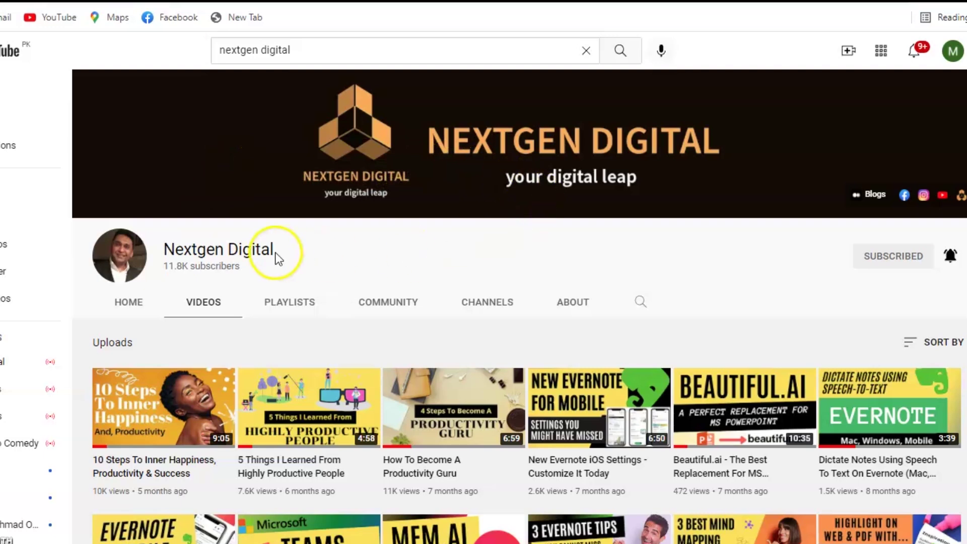
Scroll down through the Nextgen Digital channel's uploaded videos grid.
{"action": "scroll", "coordinate": [272, 282], "scroll_direction": "down", "scroll_amount": 3}
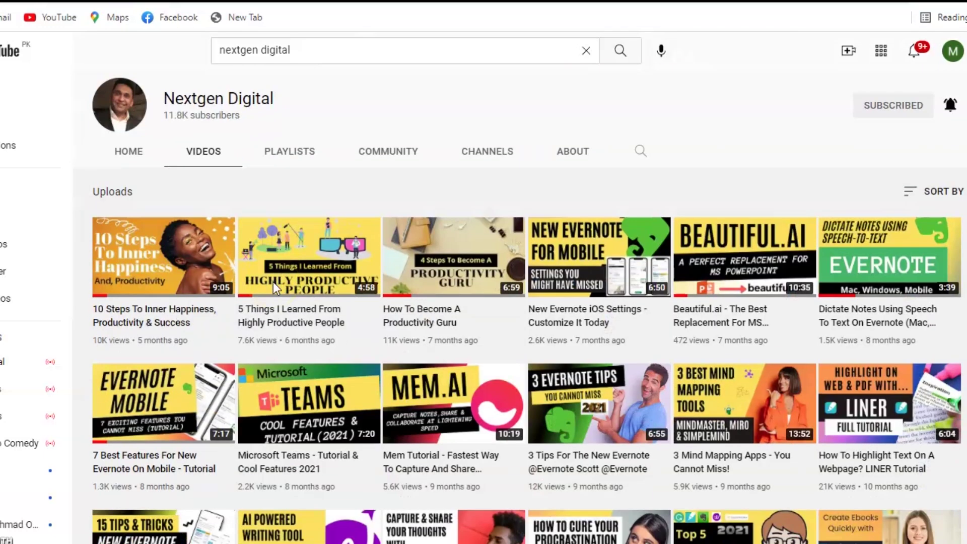
{"action": "scroll", "coordinate": [272, 282], "scroll_direction": "down", "scroll_amount": 3}
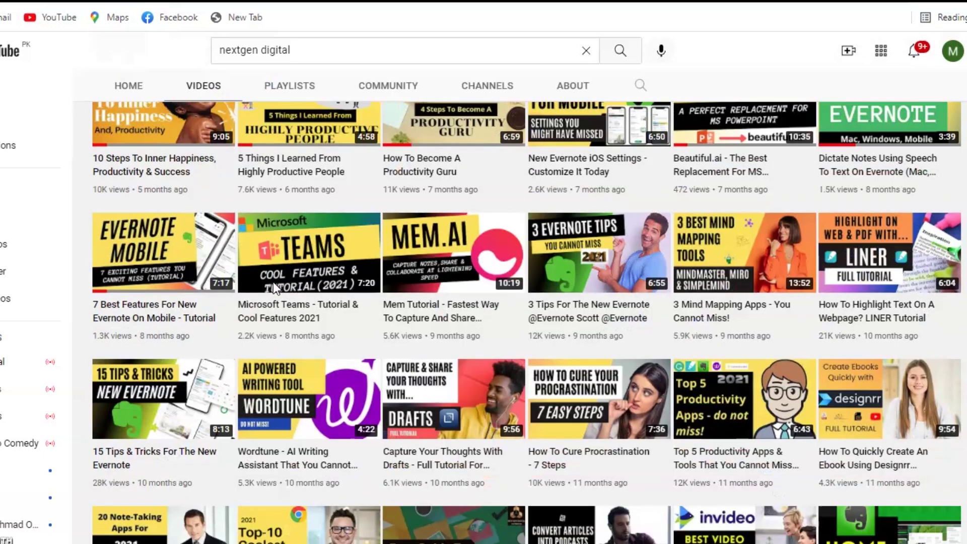